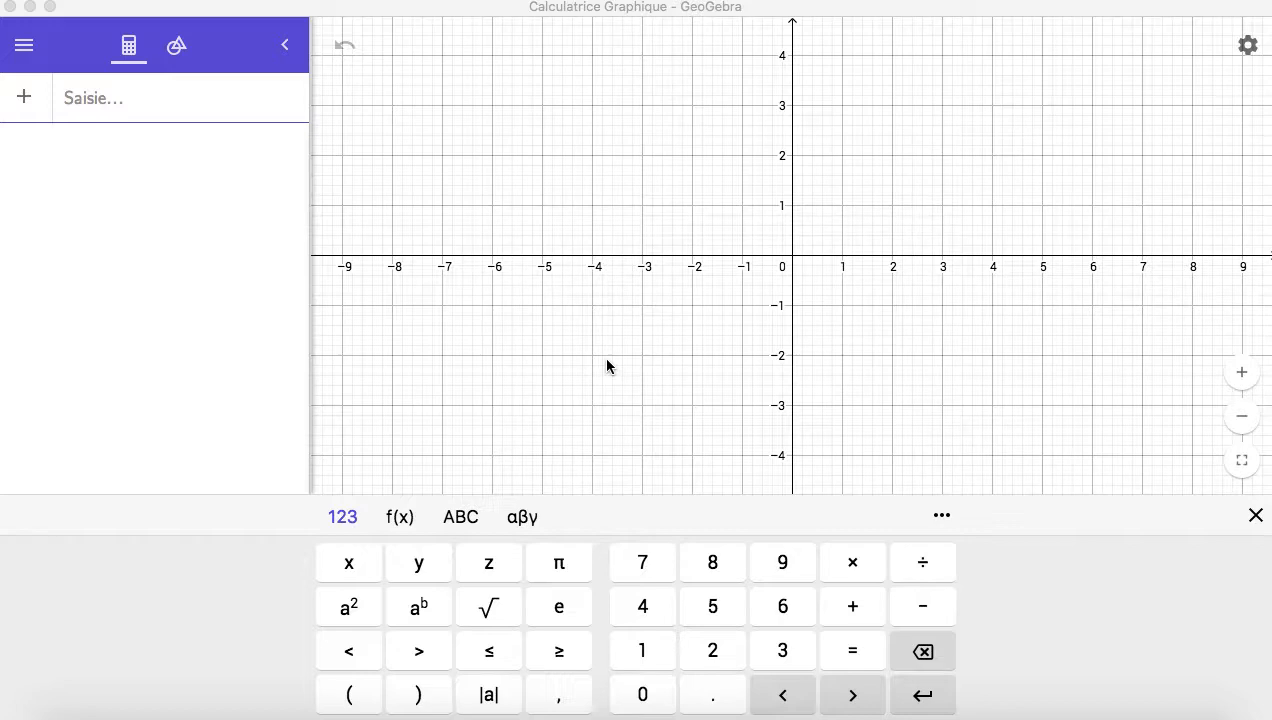
- Plot the function 14x restricted to the interval from 0 to 12 using the Fonction command, and hide the on-screen keyboard
{"action": "left_click", "coordinate": [91, 104]}
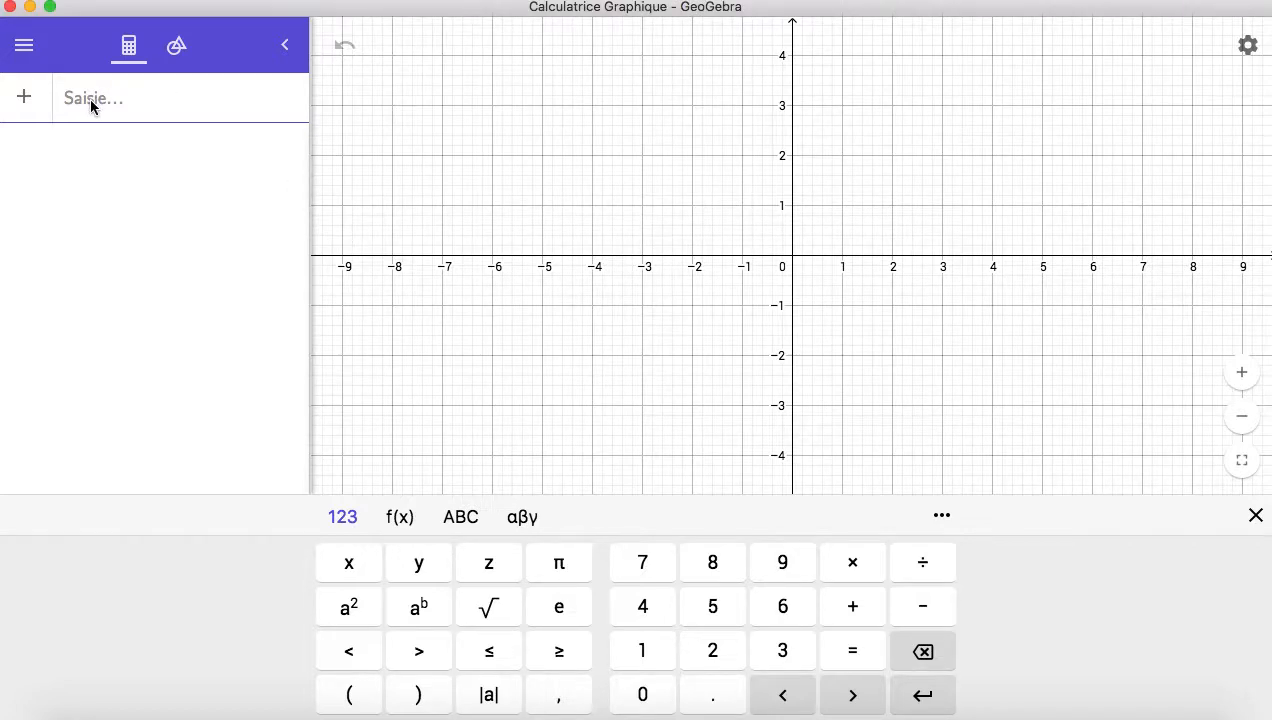
{"action": "left_click", "coordinate": [87, 104]}
{"action": "type", "text": "fon"}
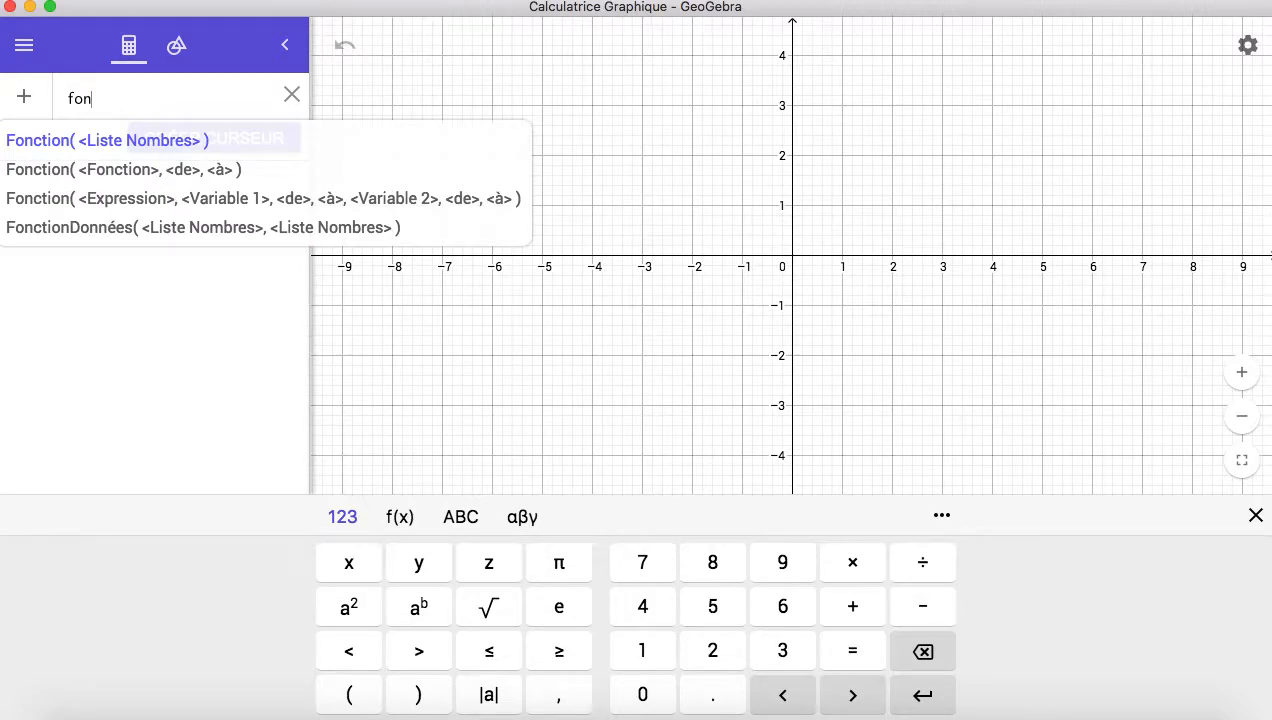
{"action": "left_click", "coordinate": [80, 170]}
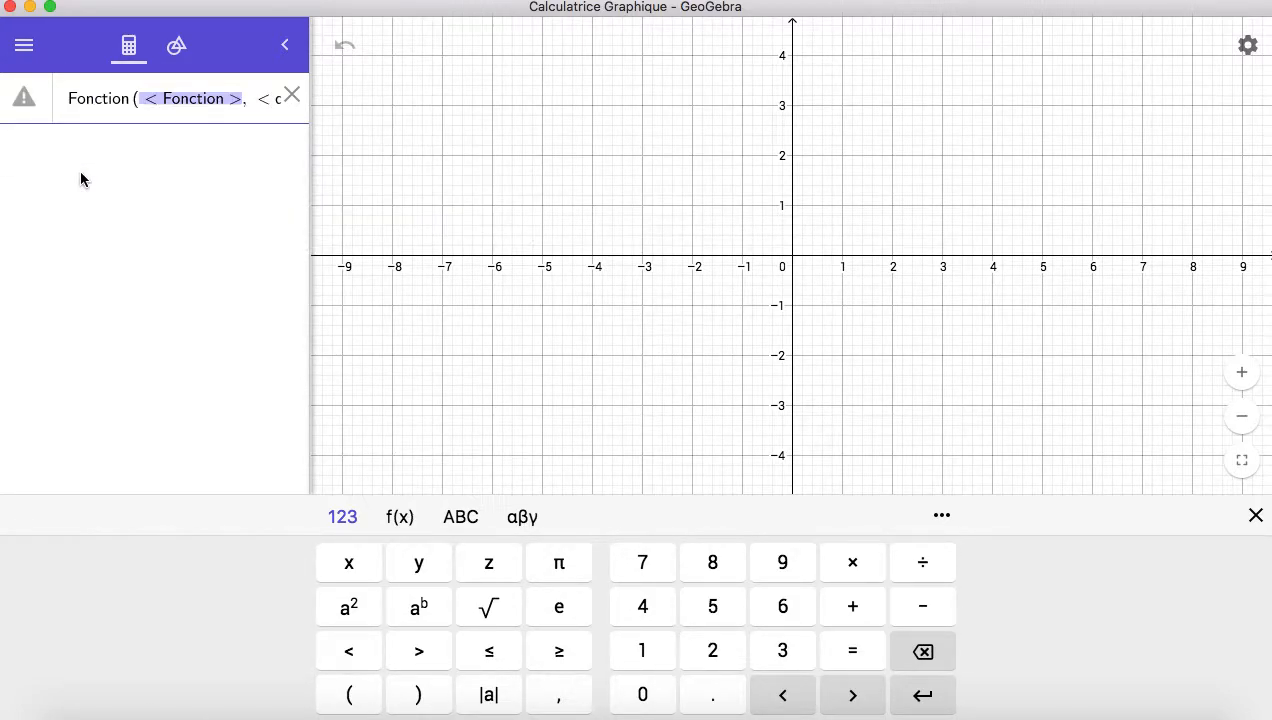
{"action": "type", "text": "14"}
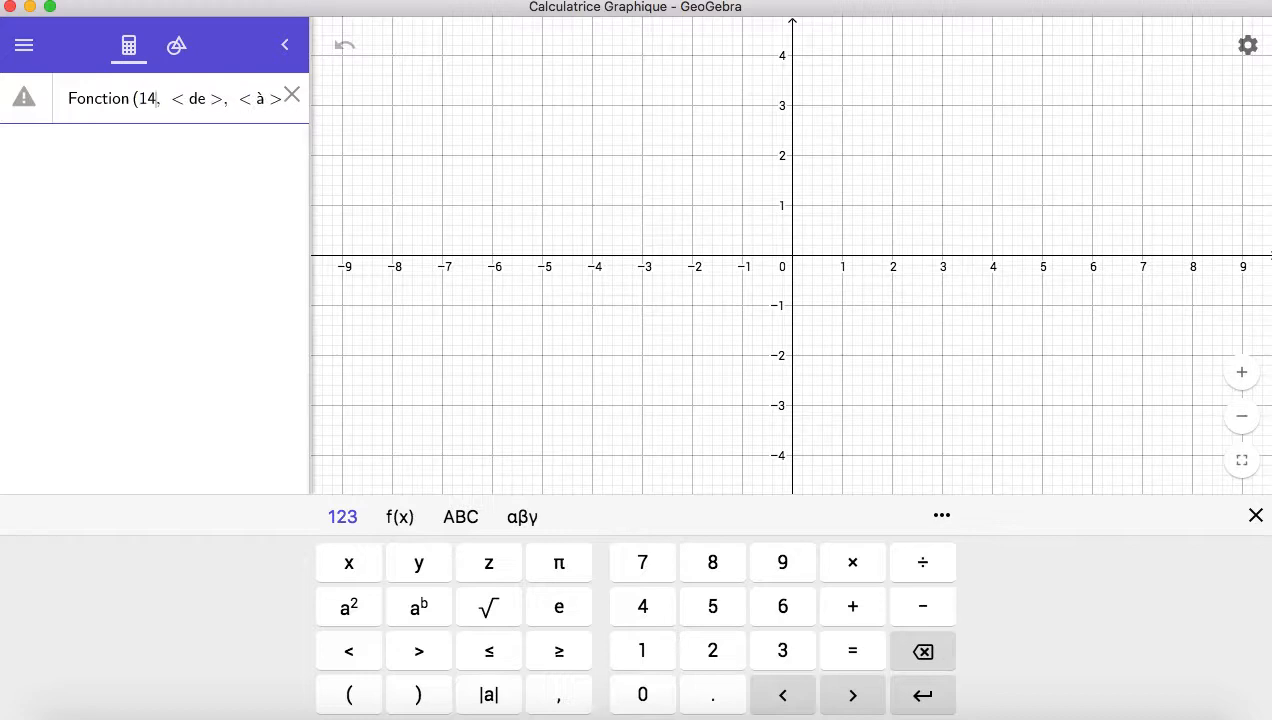
{"action": "type", "text": "x"}
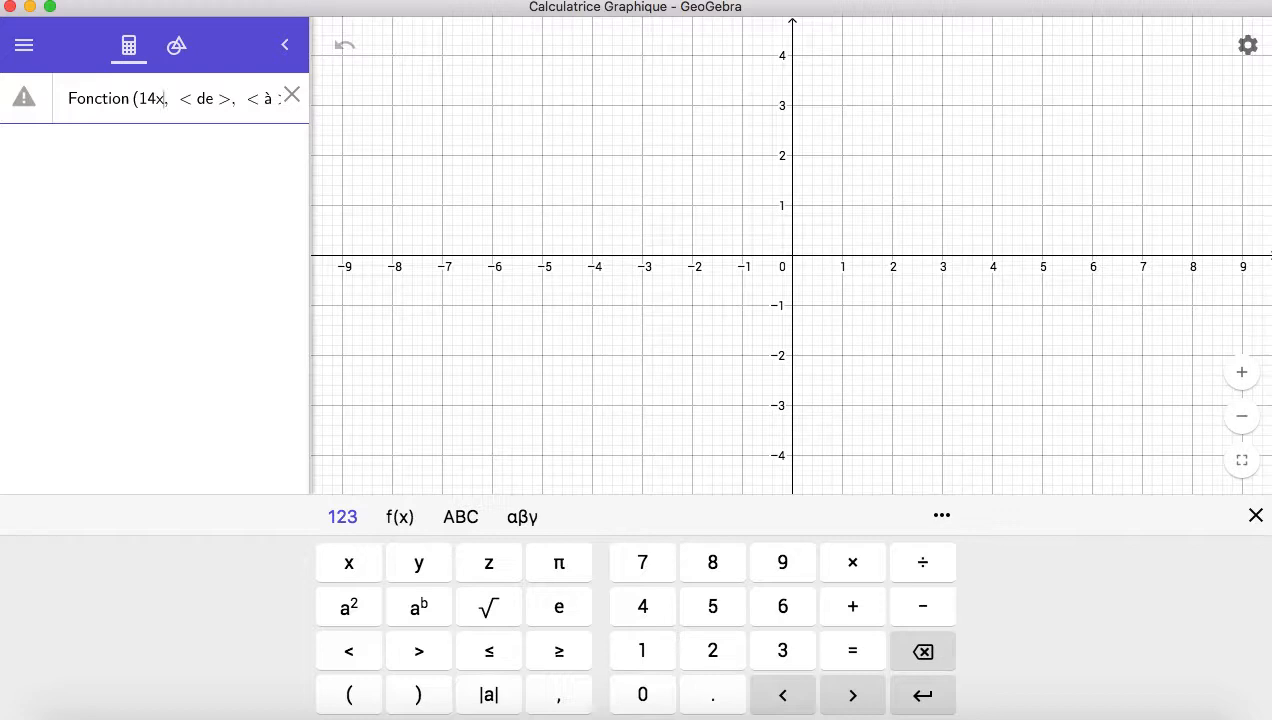
{"action": "key", "text": "Tab"}
{"action": "type", "text": "0"}
{"action": "key", "text": "Tab"}
{"action": "type", "text": "12"}
{"action": "key", "text": "Return"}
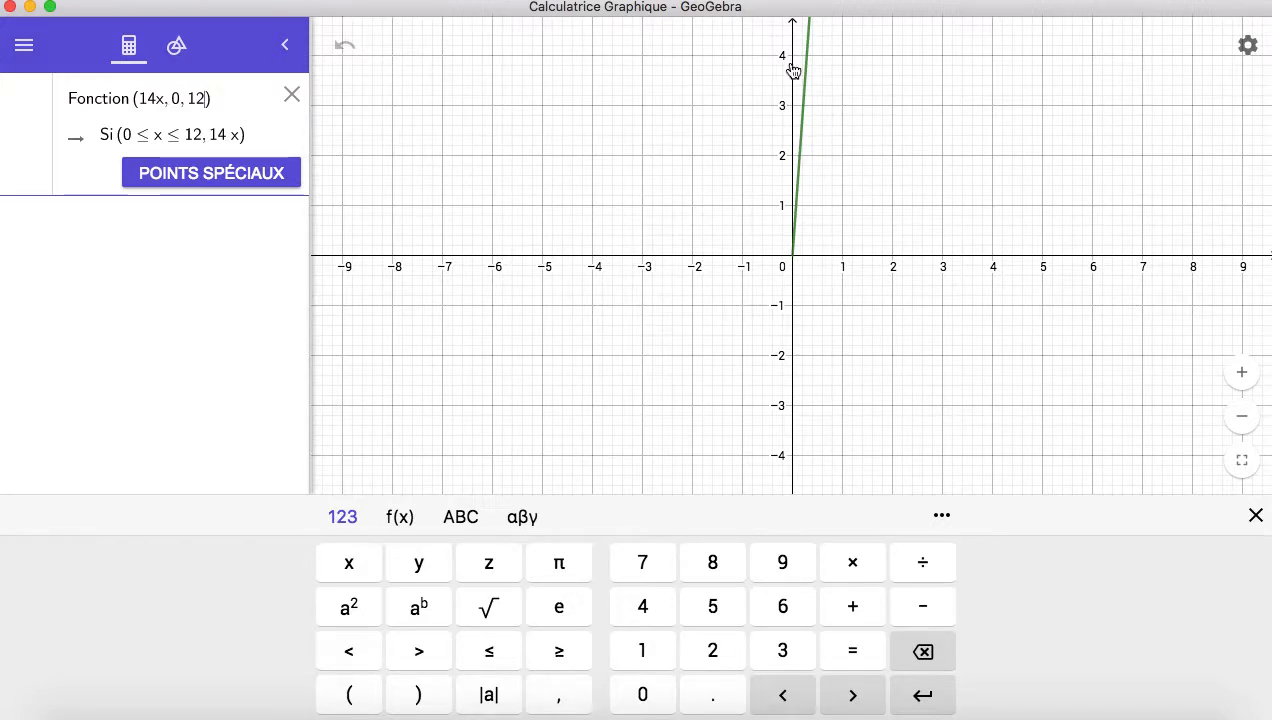
{"action": "left_click", "coordinate": [1256, 516]}
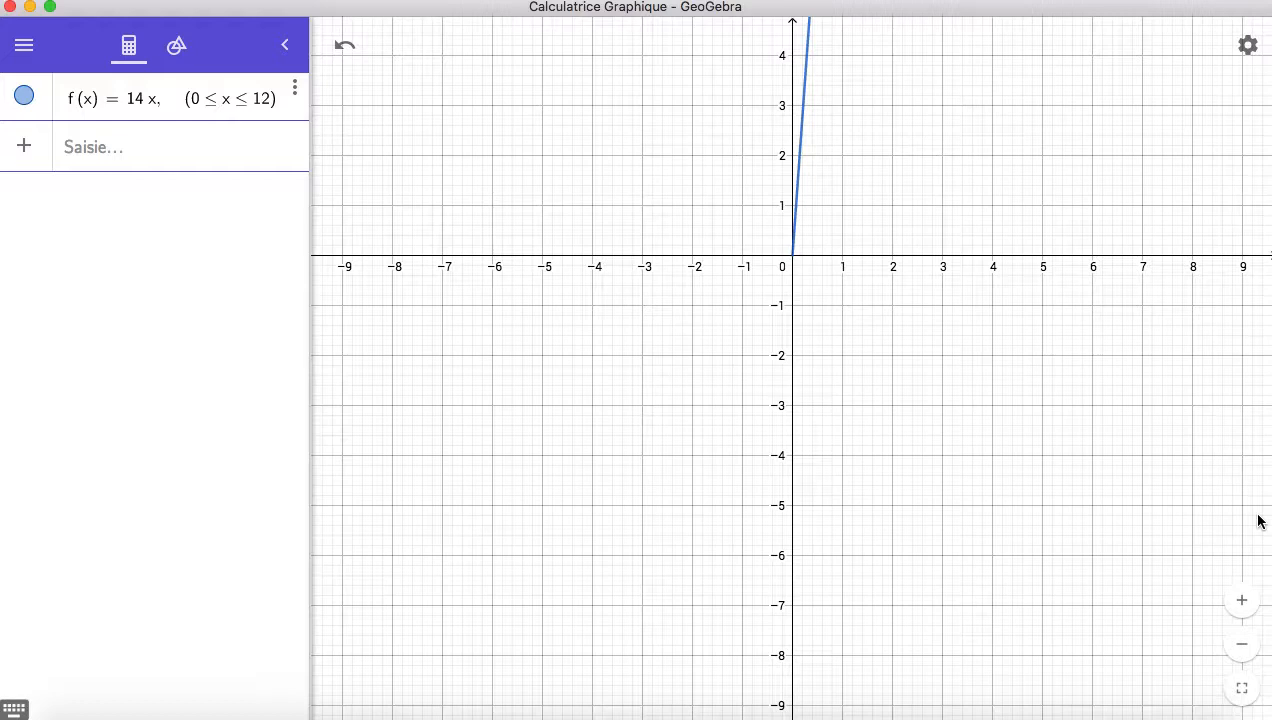
- Plot a second function, 11x + 24, restricted to the interval from 0 to 12 using the Fonction command
{"action": "left_click", "coordinate": [86, 146]}
{"action": "type", "text": "f"}
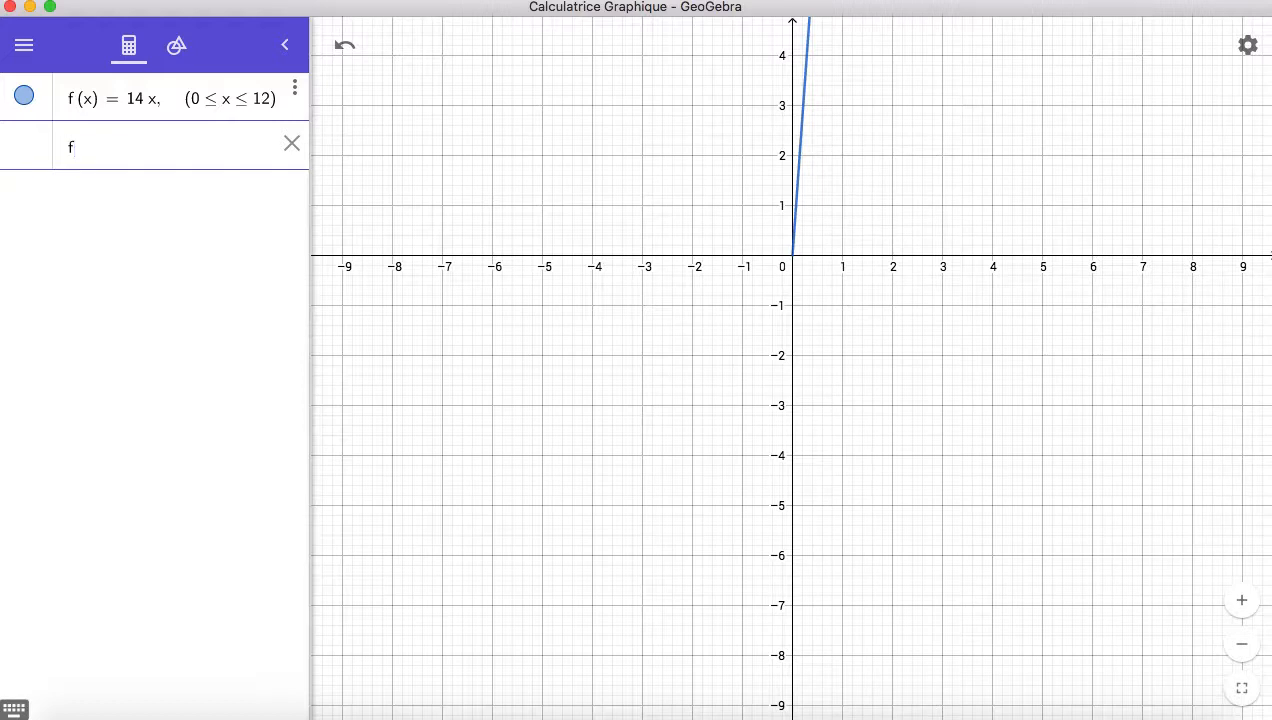
{"action": "type", "text": "on"}
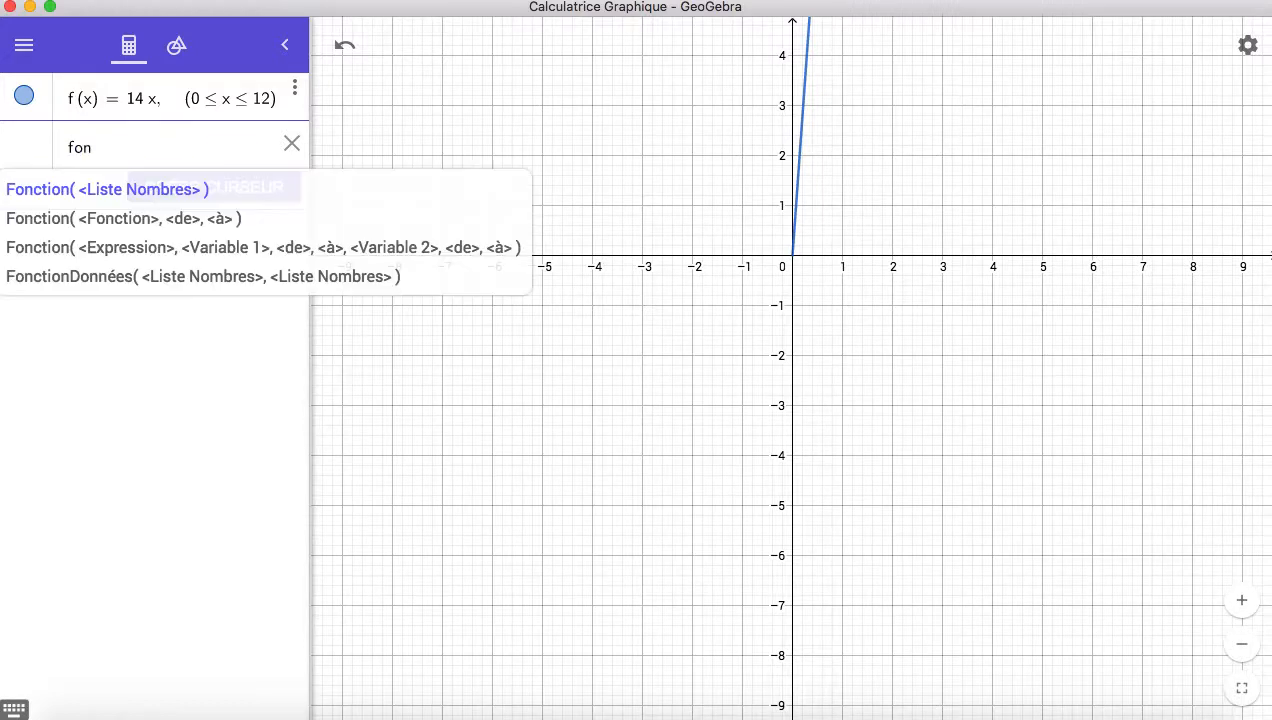
{"action": "left_click", "coordinate": [72, 232]}
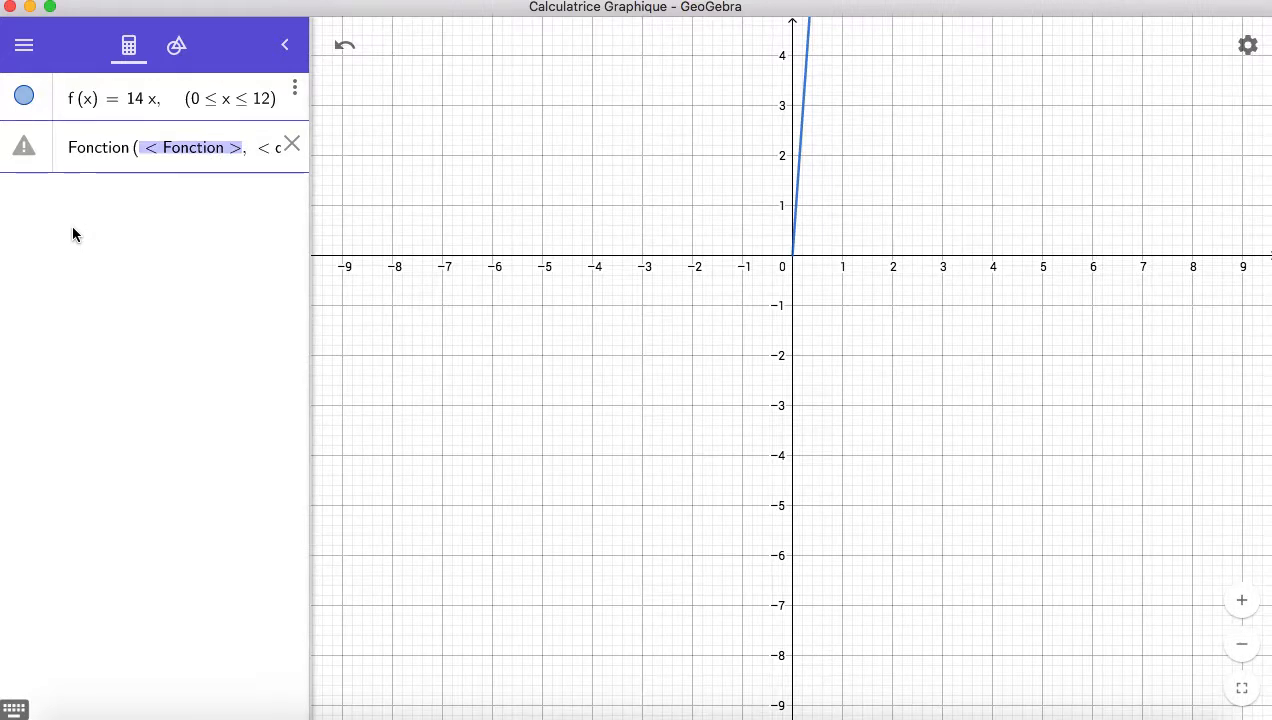
{"action": "type", "text": "11x "}
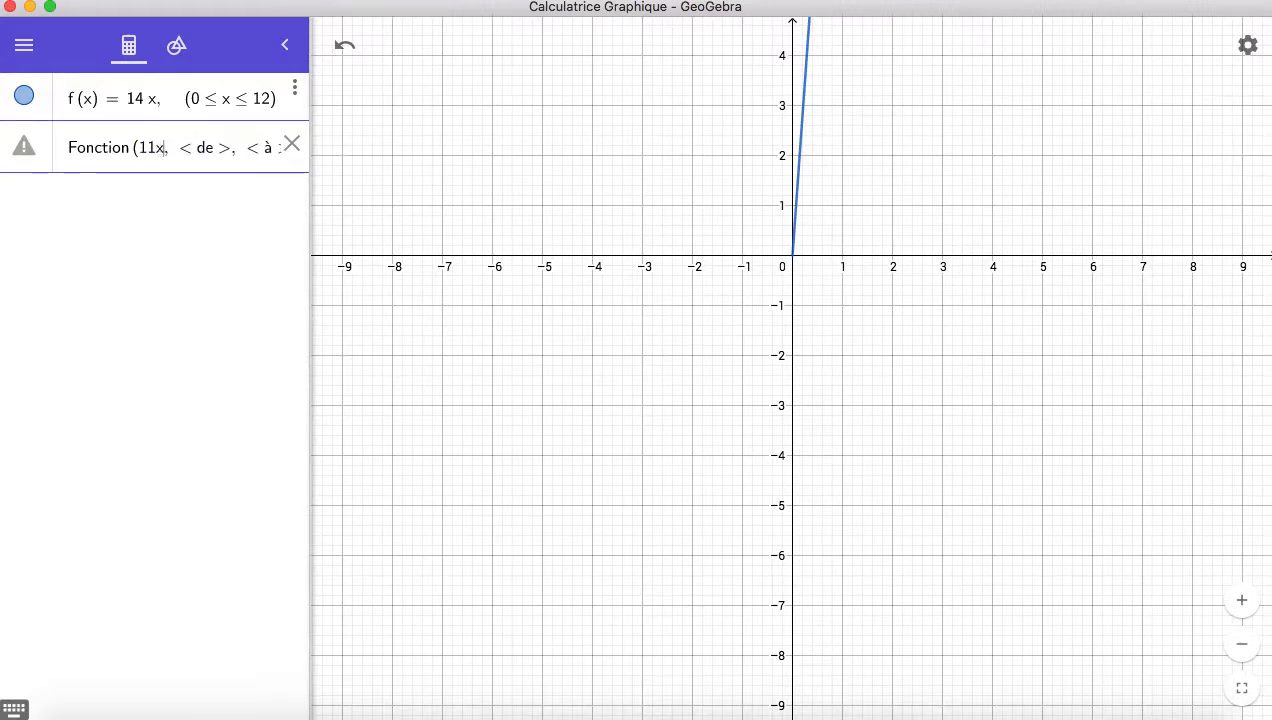
{"action": "type", "text": "+ 24"}
{"action": "key", "text": "Tab"}
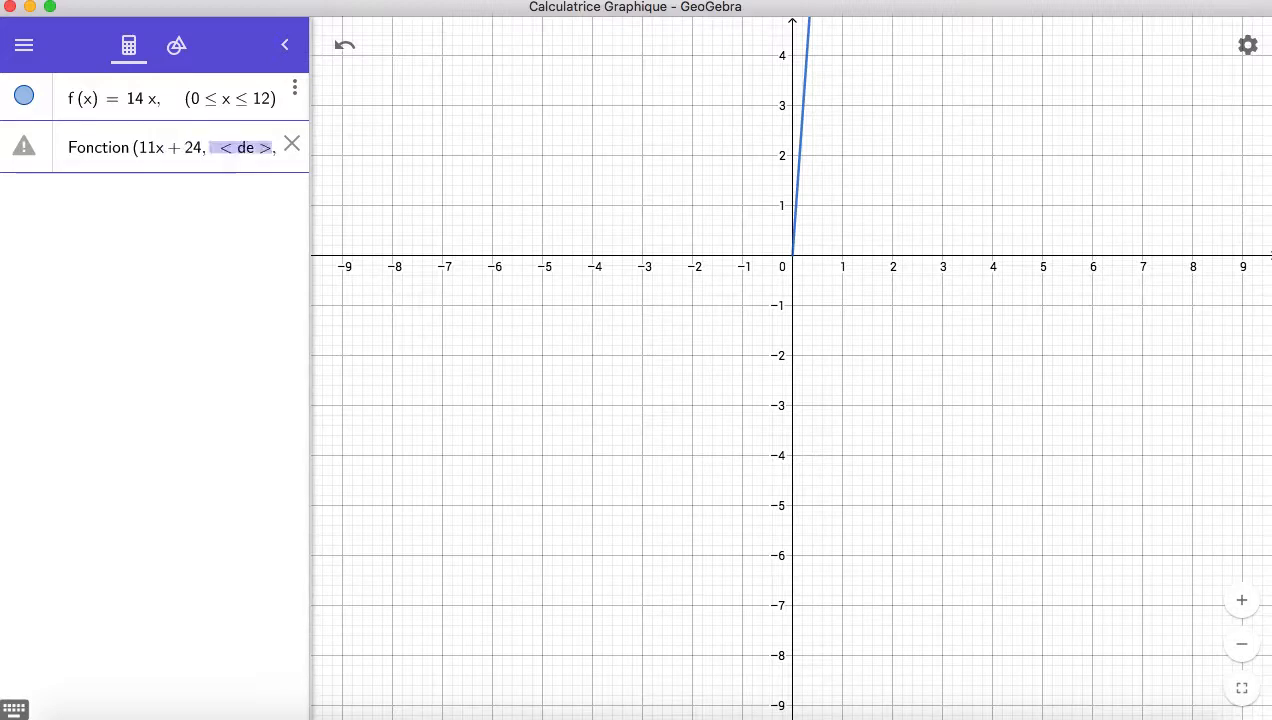
{"action": "type", "text": "0,"}
{"action": "key", "text": "Tab"}
{"action": "type", "text": "12"}
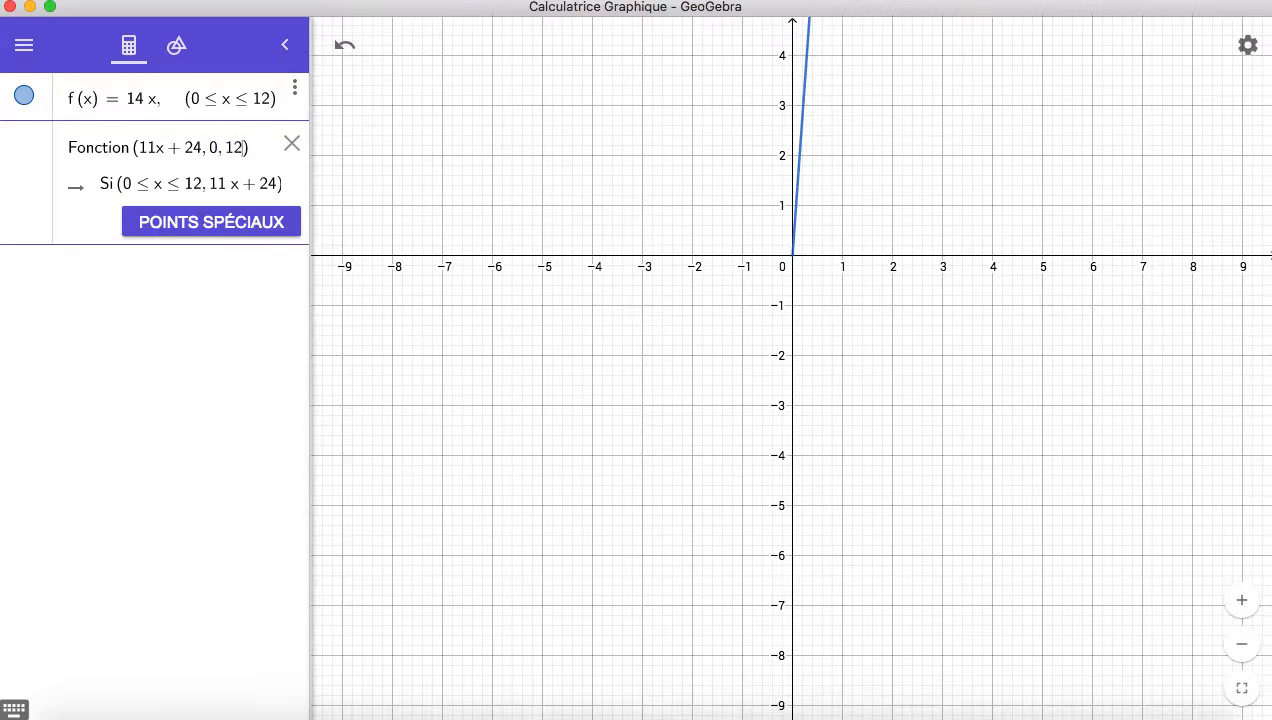
{"action": "key", "text": "Return"}
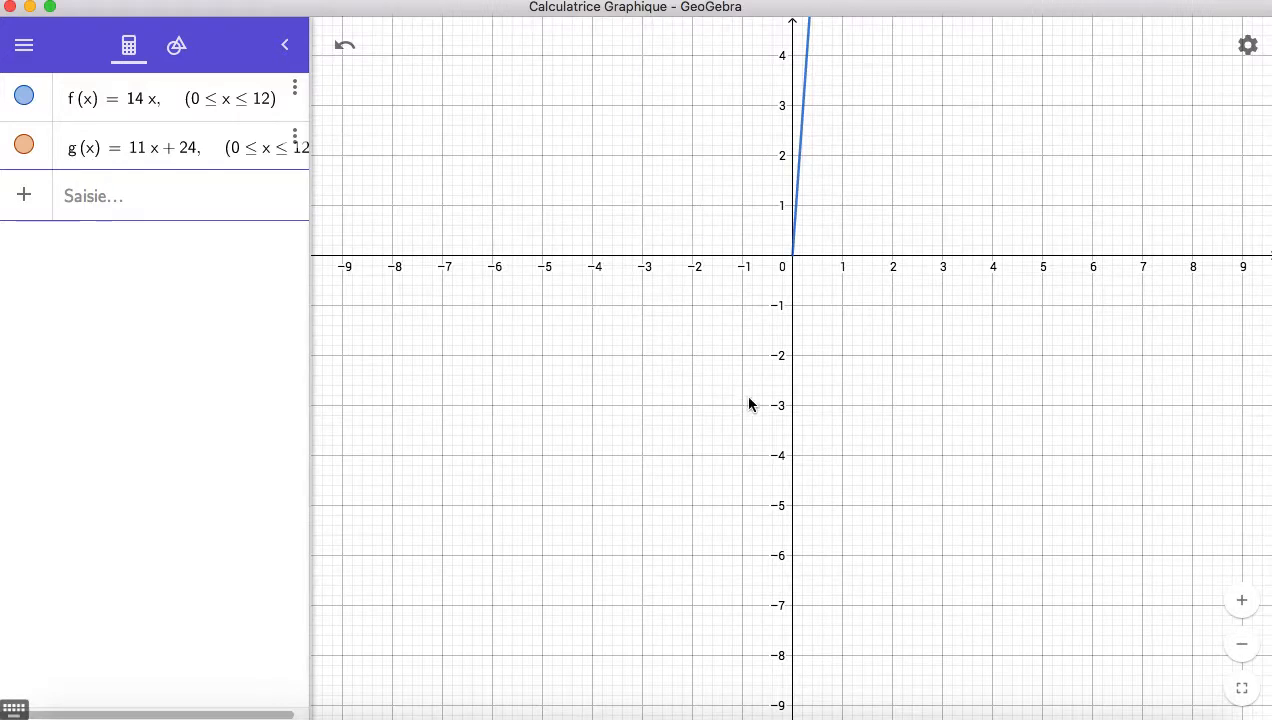
- Reframe the graph around both functions with Recadrer and shift the view so the first quadrant fills it
{"action": "left_click", "coordinate": [1246, 50]}
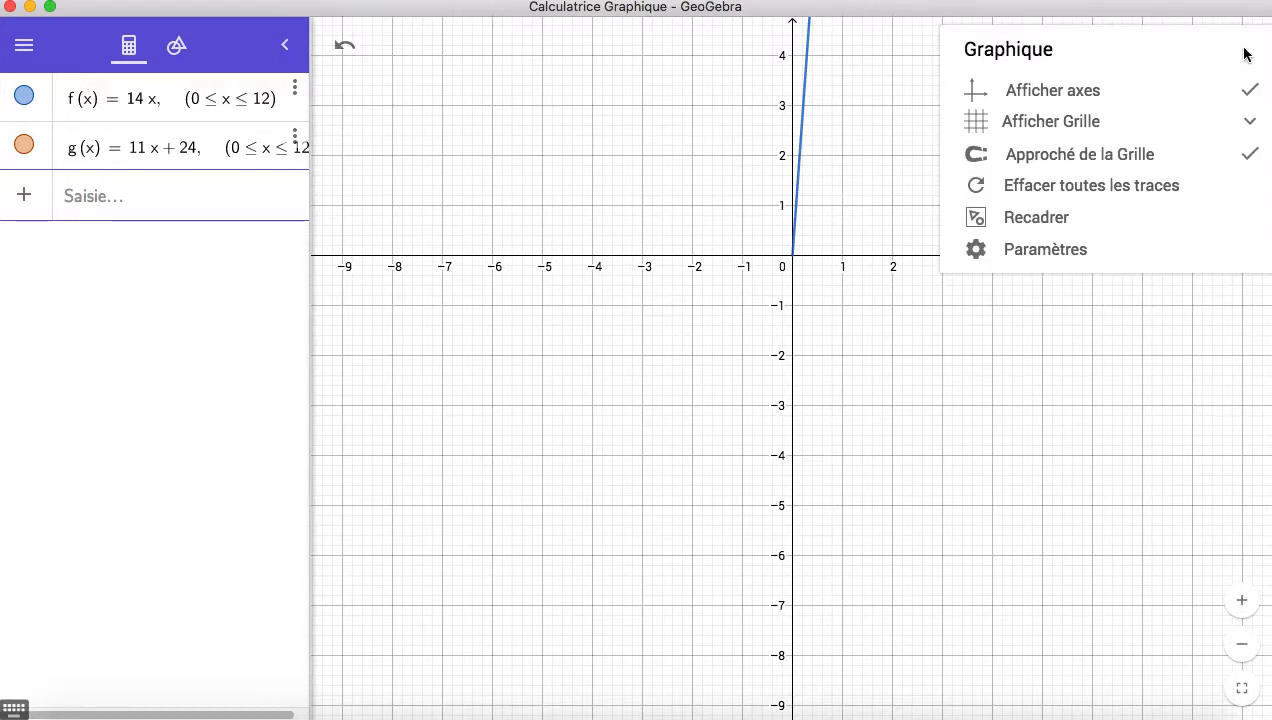
{"action": "left_click", "coordinate": [1051, 220]}
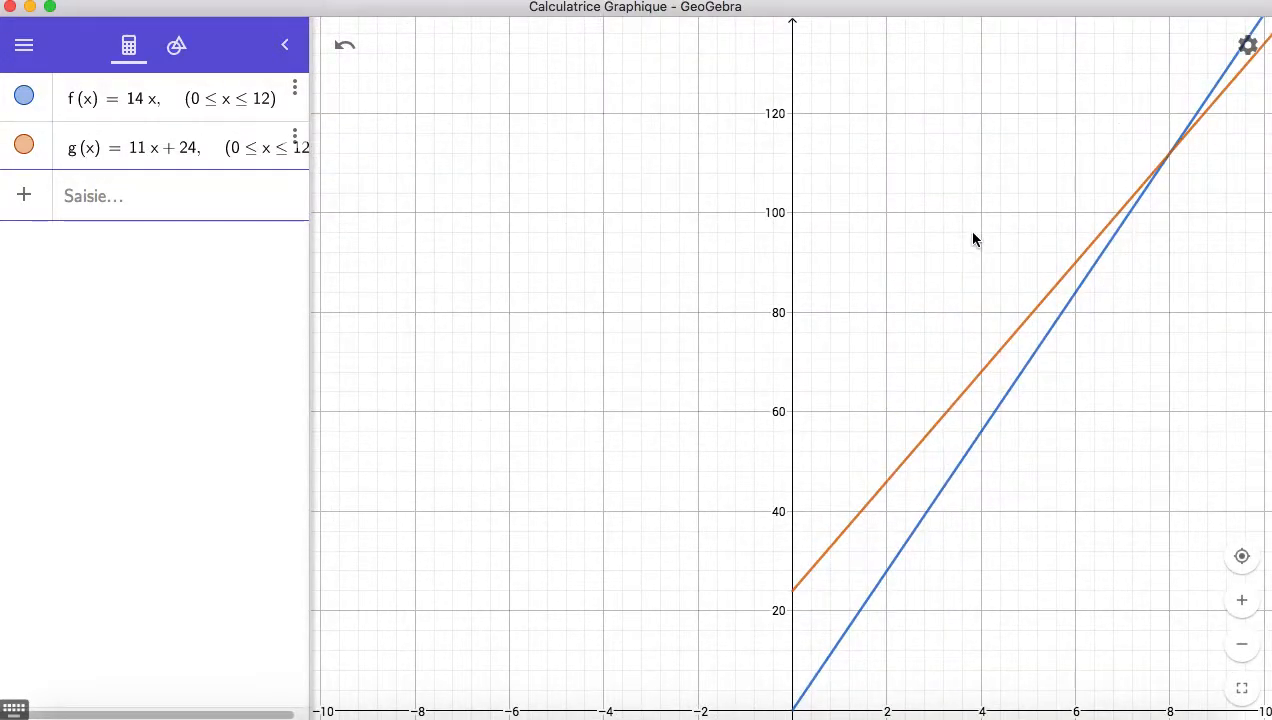
{"action": "left_click_drag", "start_coordinate": [965, 235], "coordinate": [581, 220]}
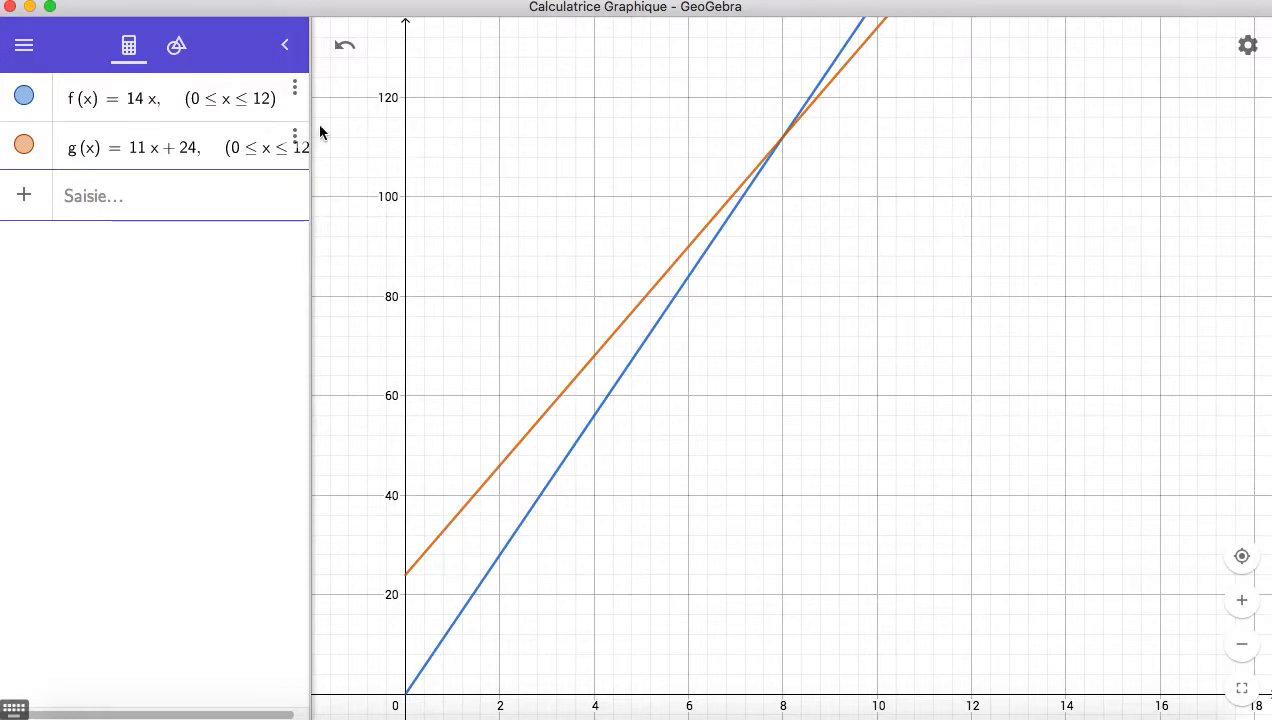
- Rescale both axes with Déplacer Graphique so the two segments fill the view, with x reaching 12 and y just above 180
{"action": "left_click", "coordinate": [176, 47]}
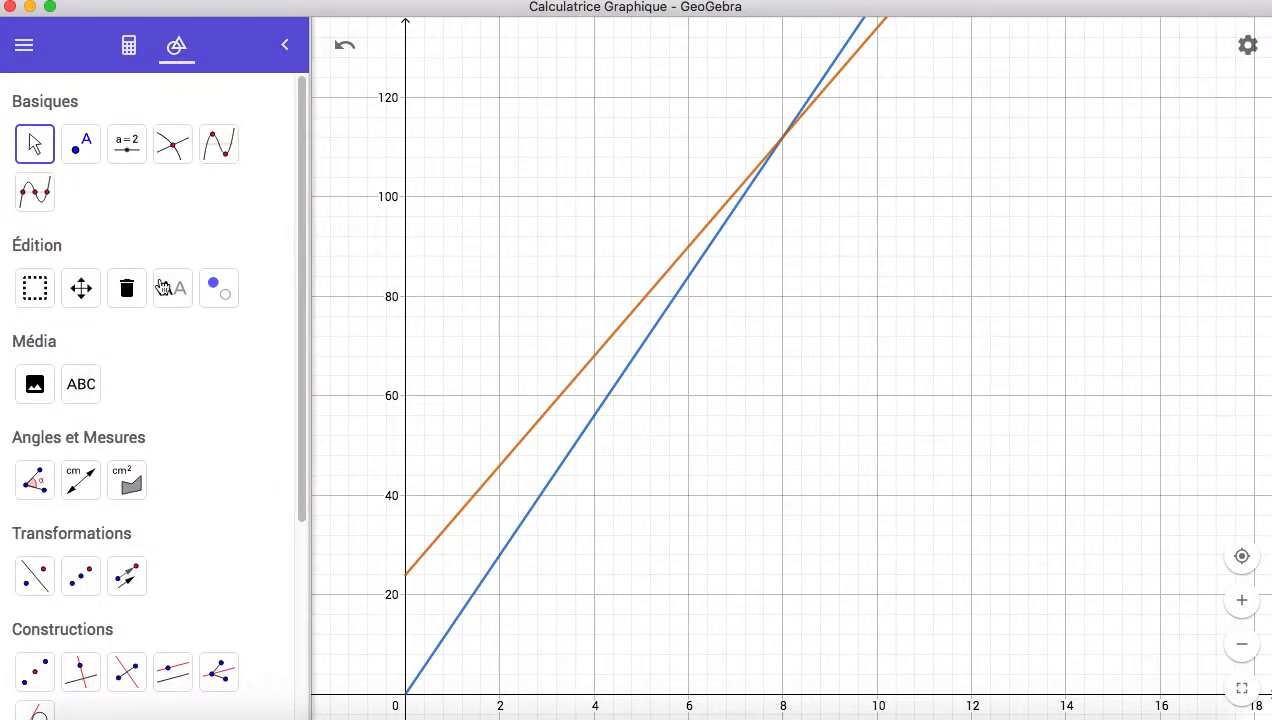
{"action": "left_click", "coordinate": [81, 289]}
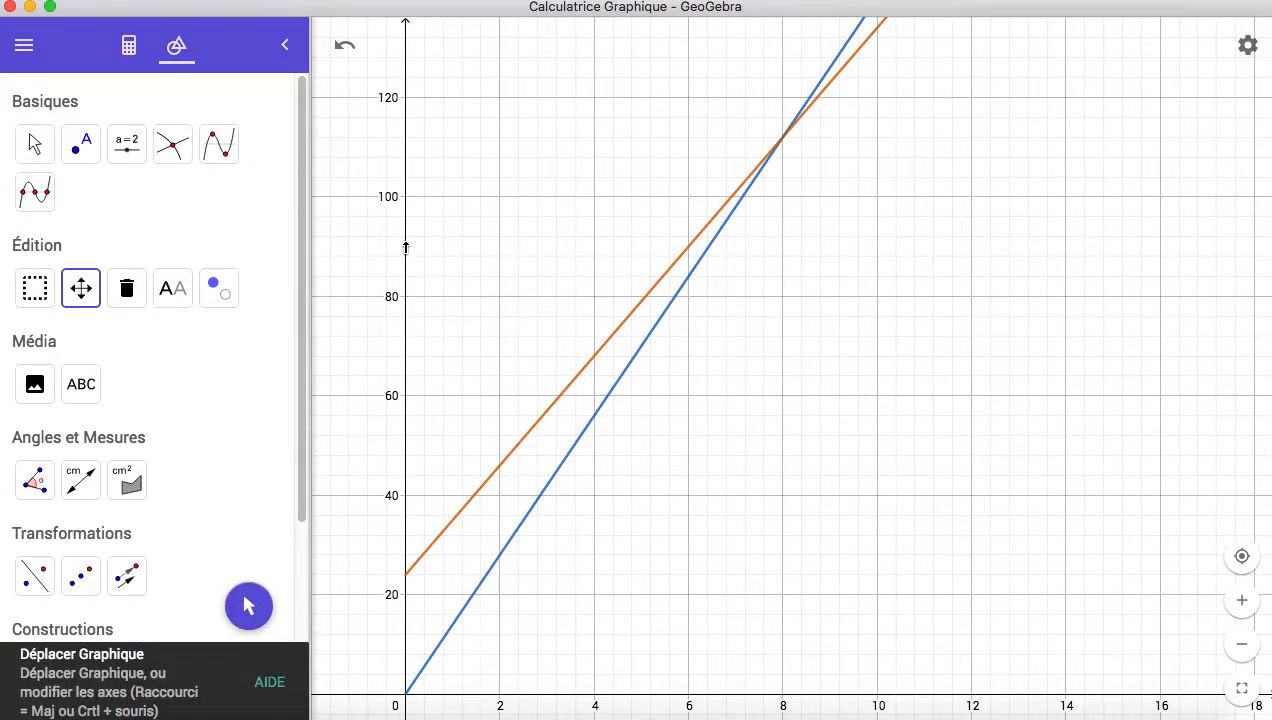
{"action": "left_click_drag", "start_coordinate": [405, 260], "coordinate": [406, 403]}
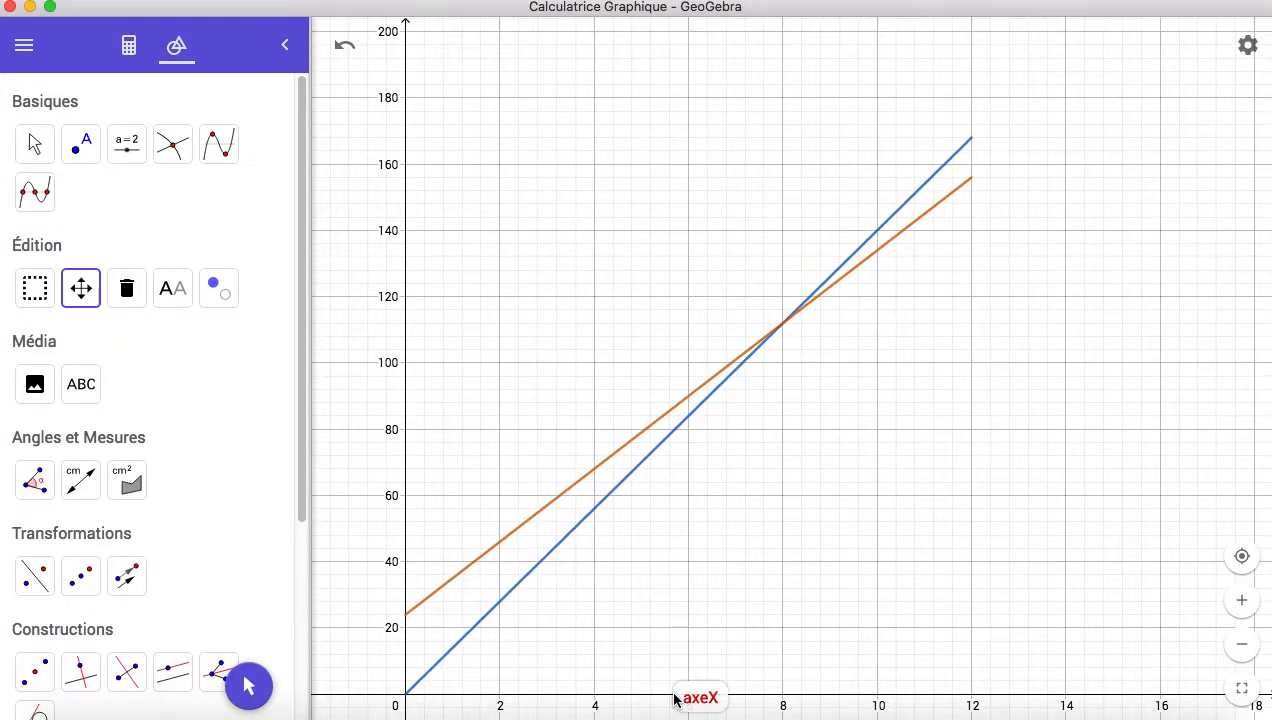
{"action": "left_click_drag", "start_coordinate": [676, 695], "coordinate": [706, 693]}
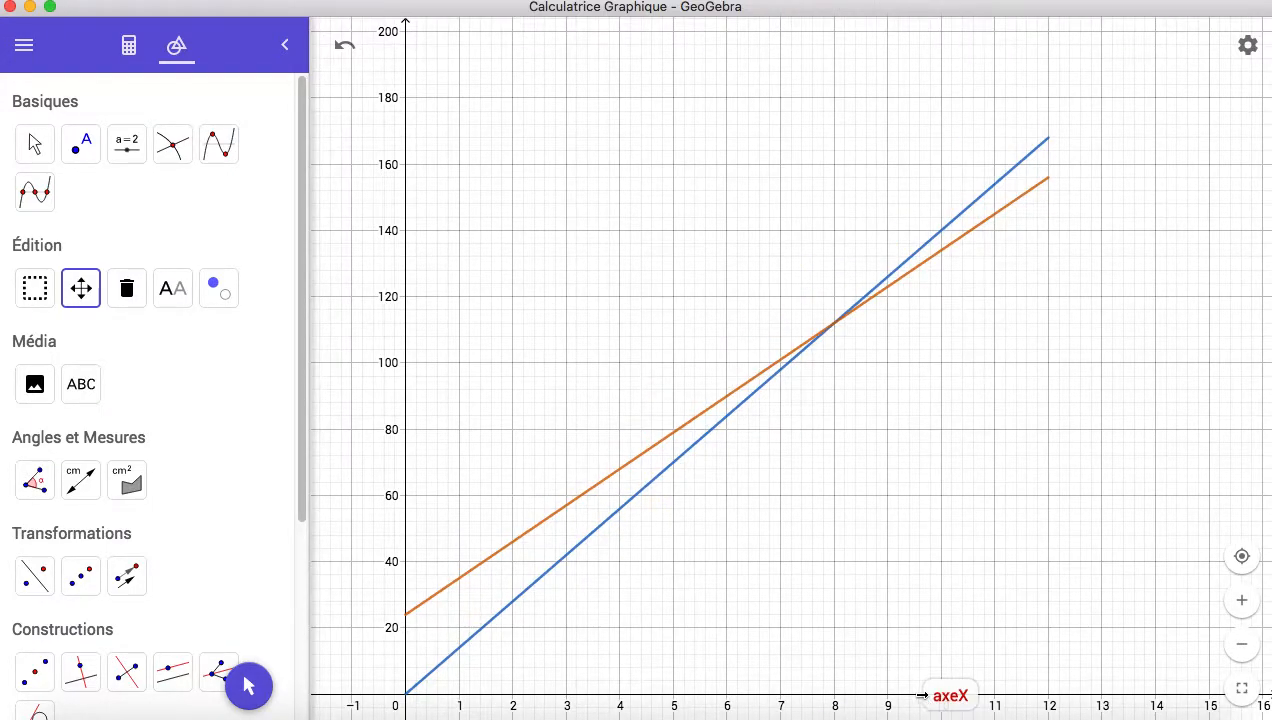
{"action": "left_click_drag", "start_coordinate": [904, 695], "coordinate": [1050, 687]}
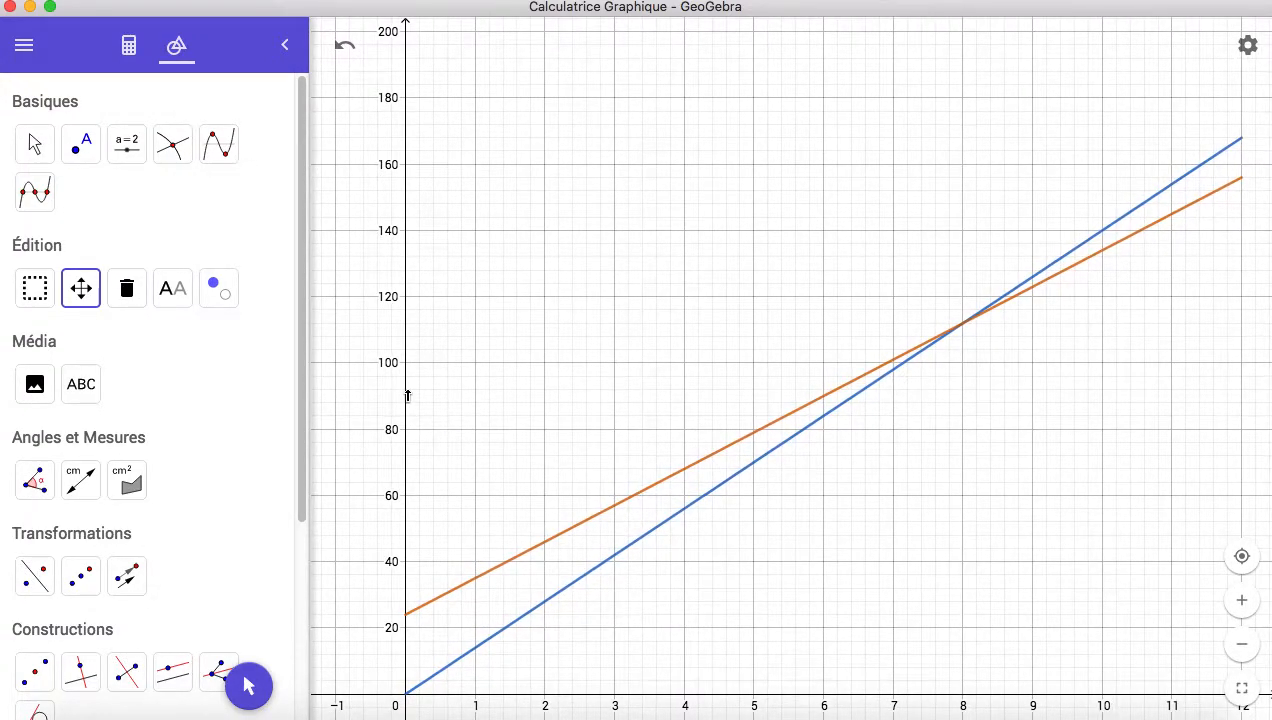
{"action": "left_click_drag", "start_coordinate": [406, 400], "coordinate": [406, 377]}
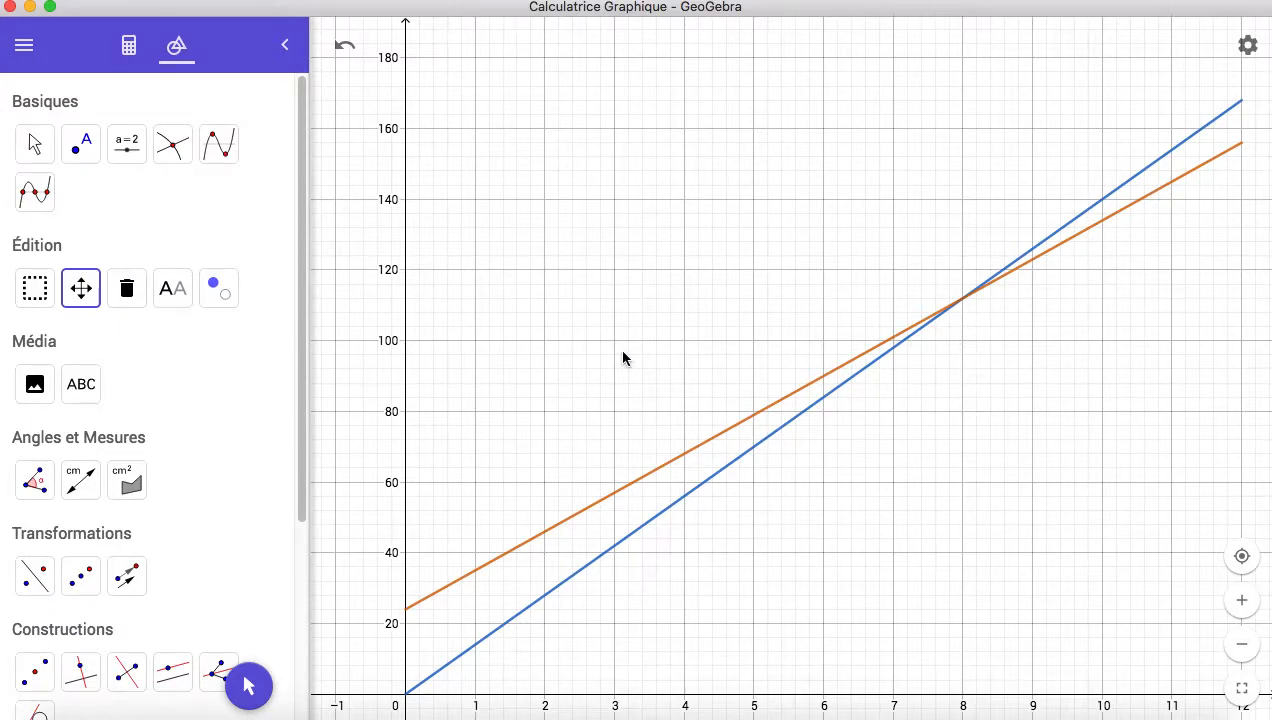
- Create the intersection point of the two lines with the Intersection tool and display its coordinates in the algebra list
{"action": "left_click", "coordinate": [170, 140]}
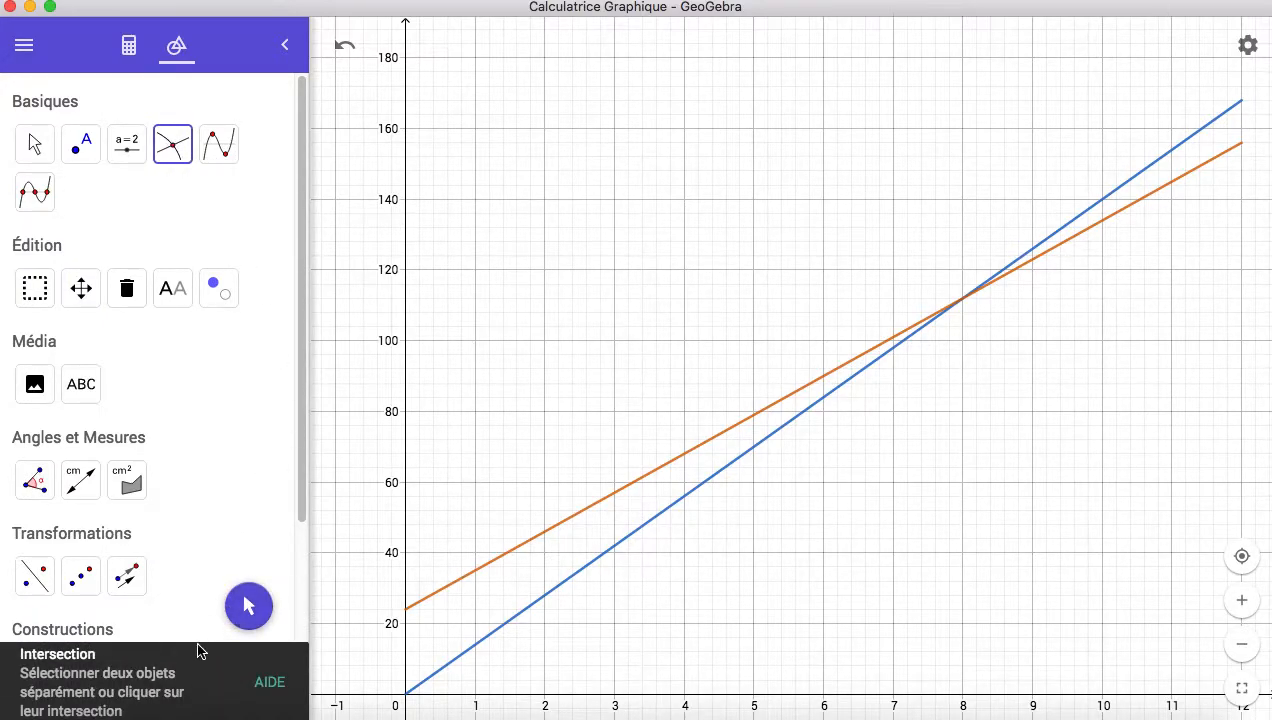
{"action": "left_click", "coordinate": [708, 485]}
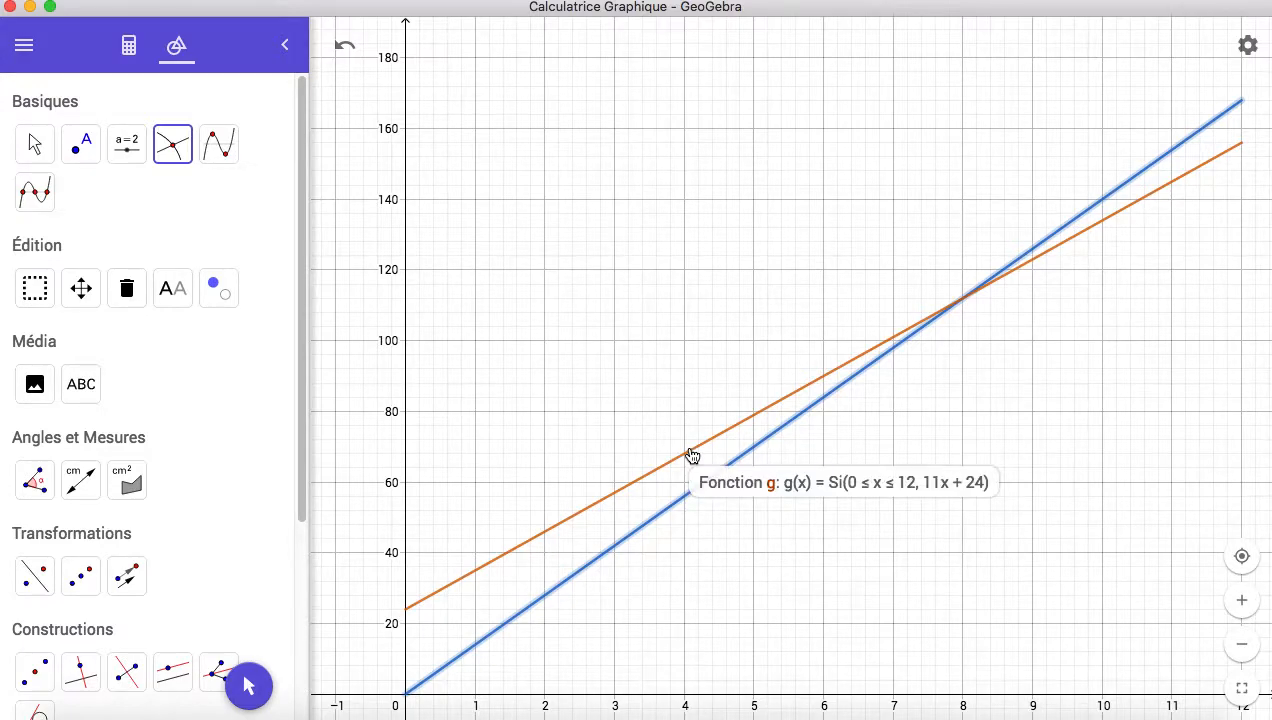
{"action": "left_click", "coordinate": [691, 456]}
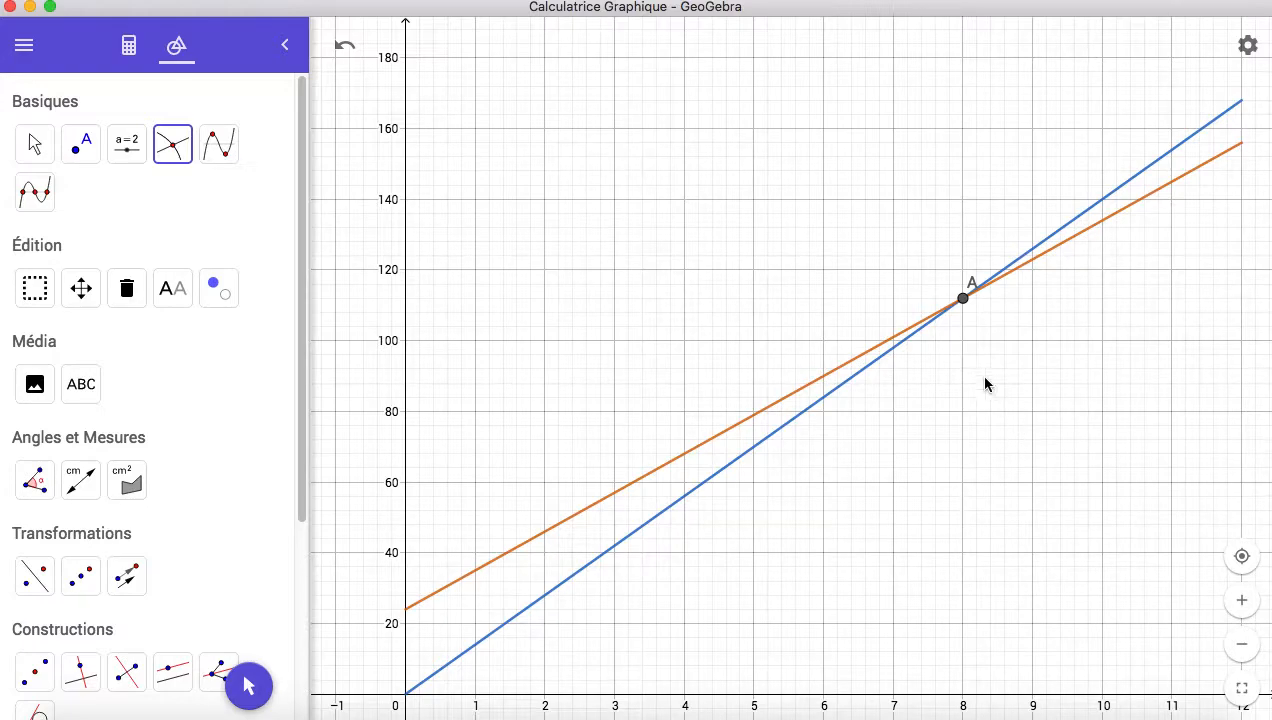
{"action": "mouse_move", "coordinate": [965, 303]}
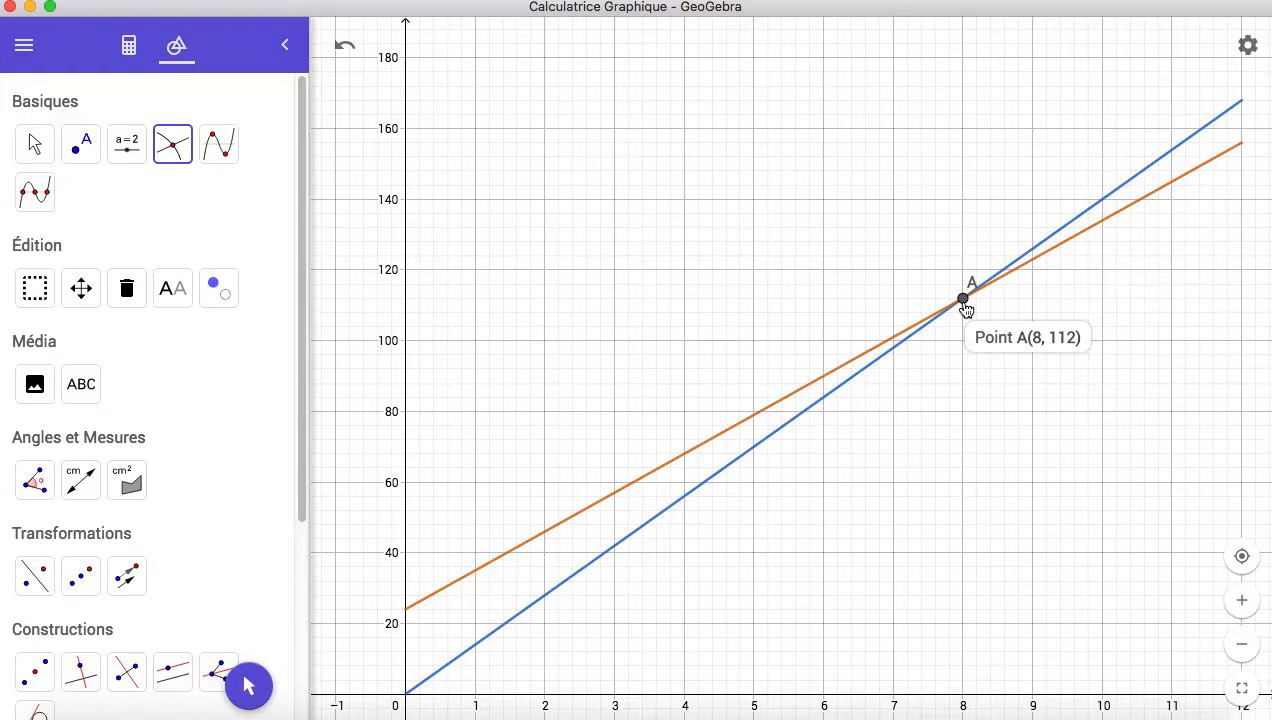
{"action": "left_click", "coordinate": [130, 60]}
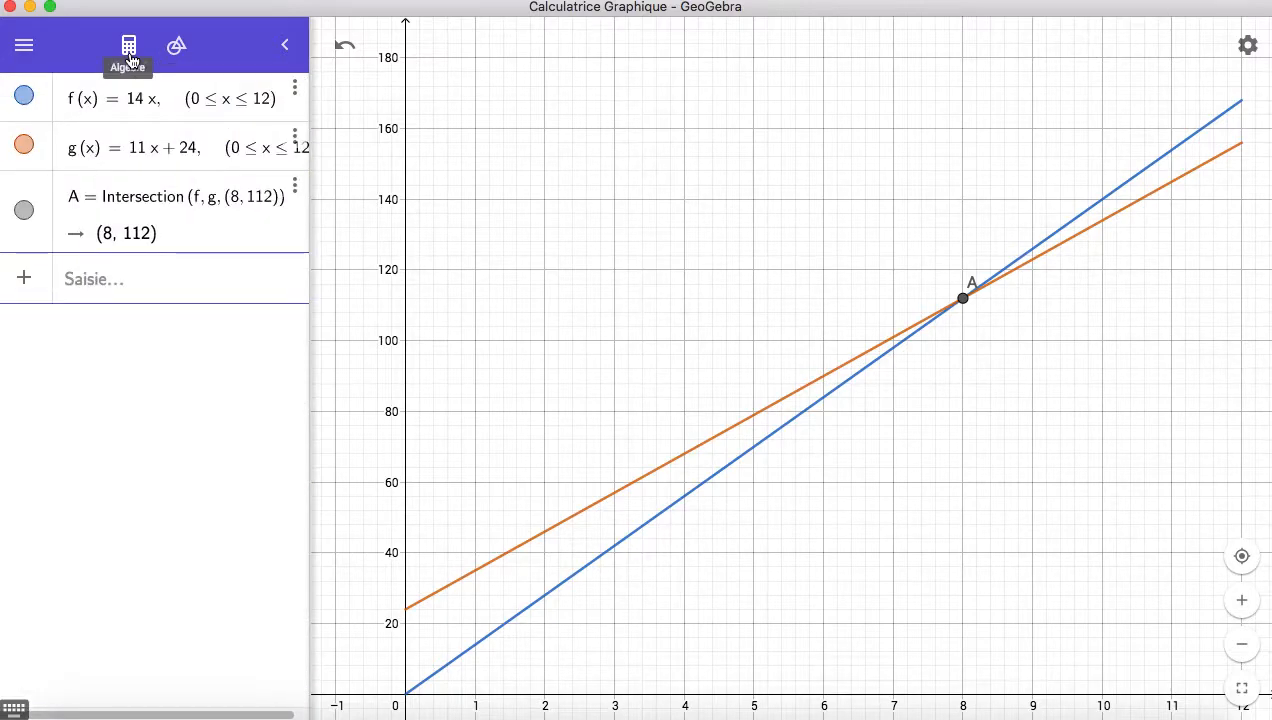